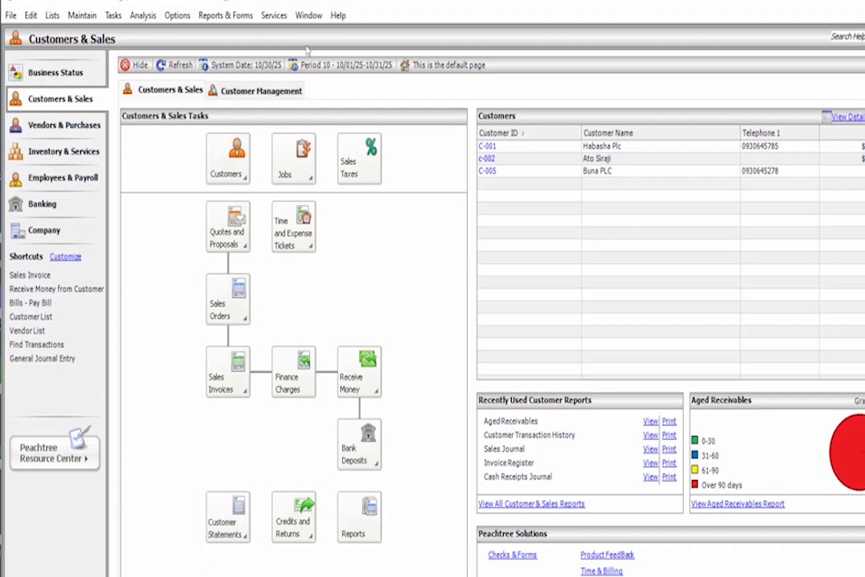
- Start a new vendor record in the vendor maintenance window with ID V-005 and enter the vendor's name
left_click(81, 17)
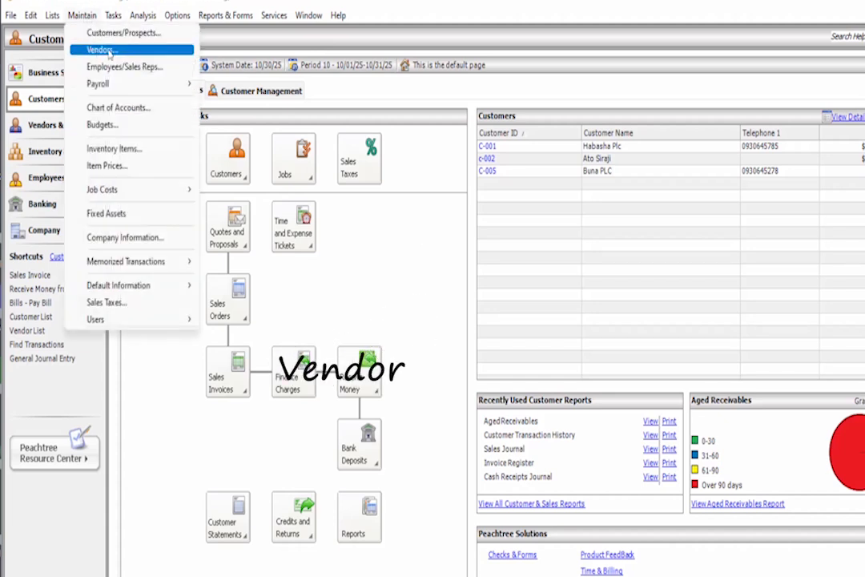
left_click(94, 51)
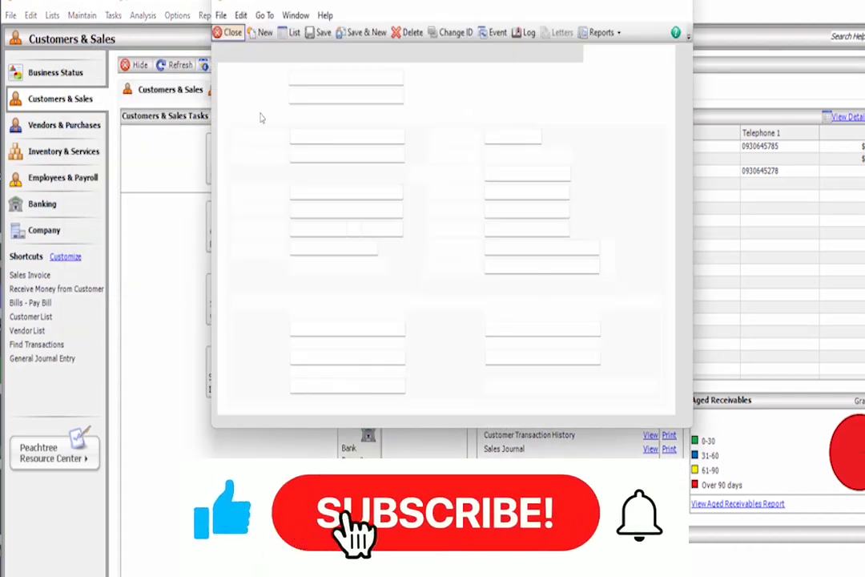
left_click(648, 4)
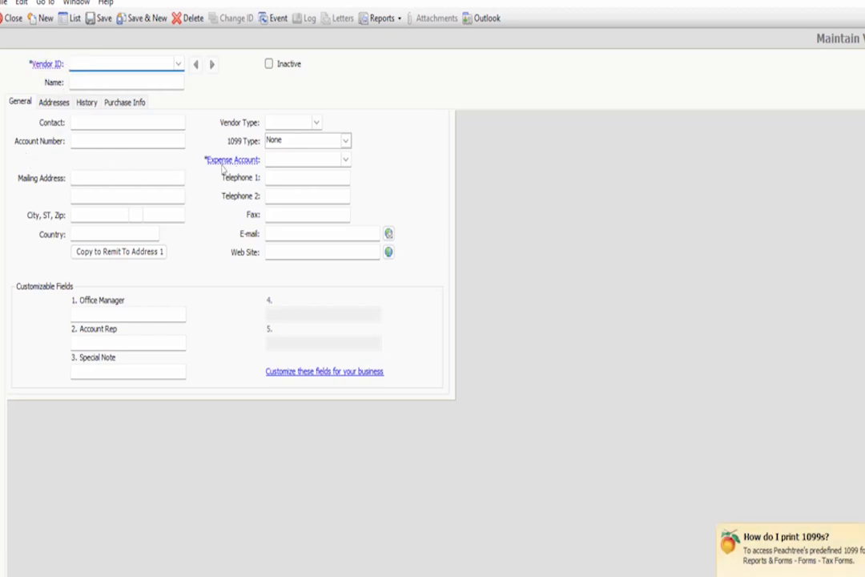
left_click(302, 161)
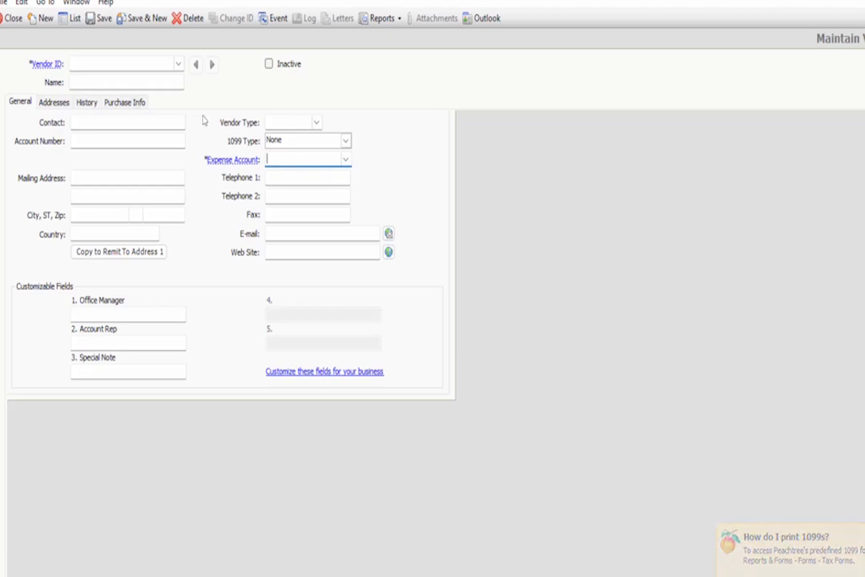
left_click(91, 63)
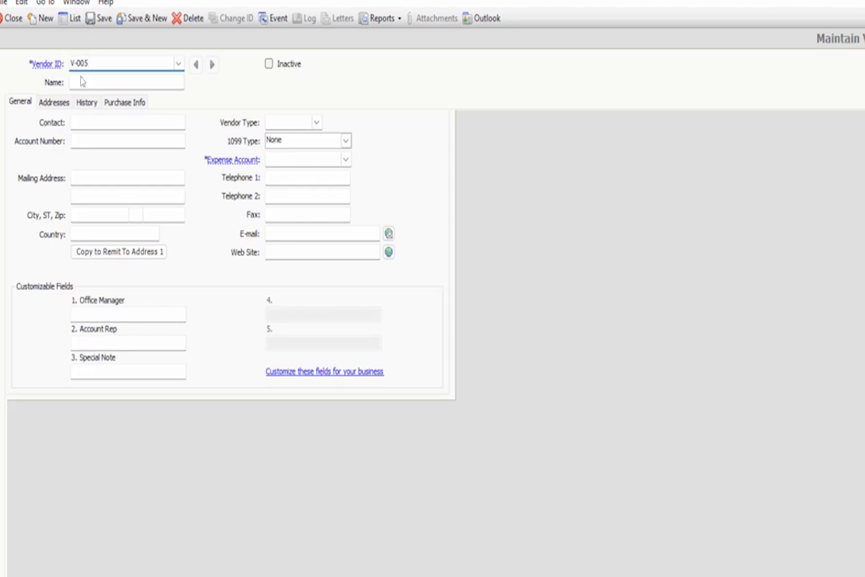
left_click(83, 84)
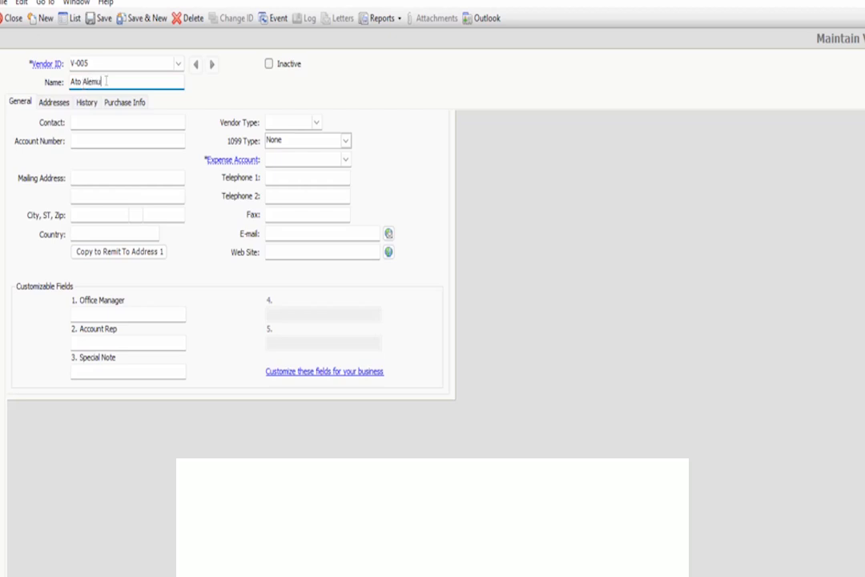
- Set the new vendor's expense account to 5000, Cost of sales
left_click(271, 158)
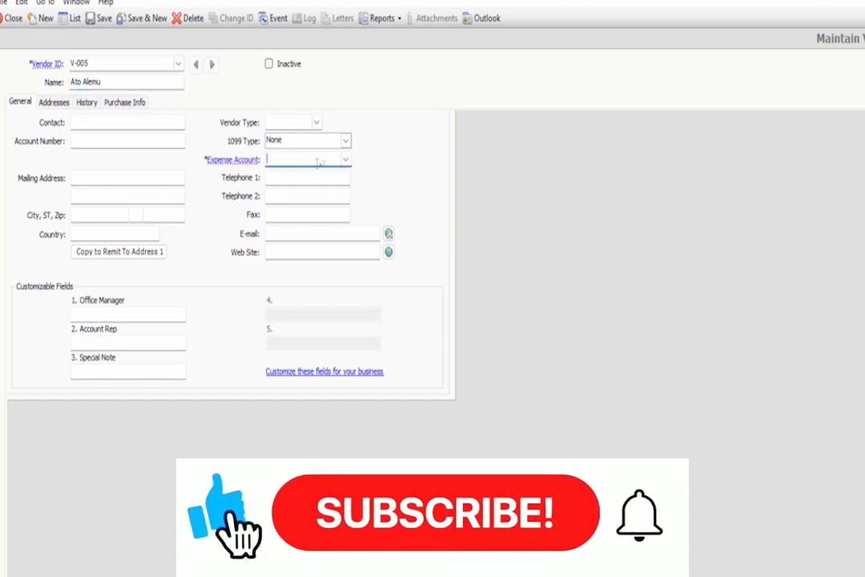
left_click(345, 160)
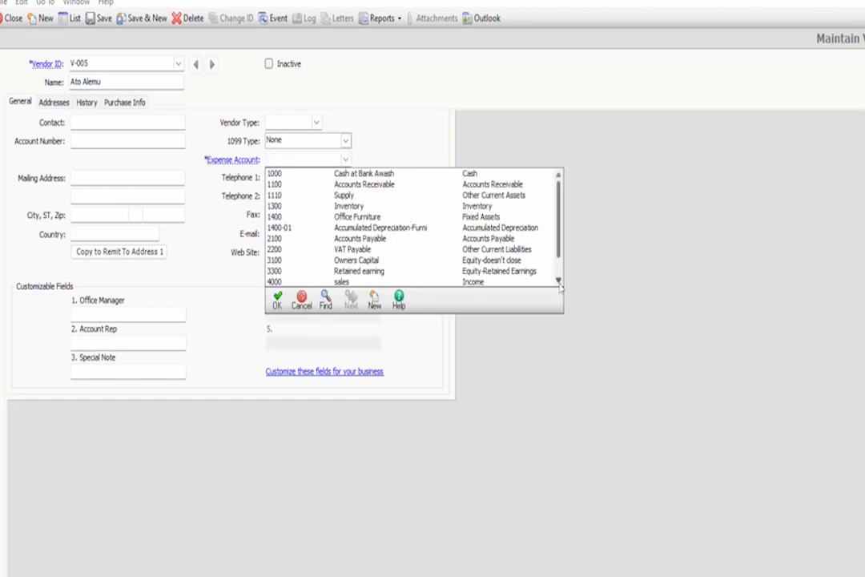
scroll(367, 240, "down", 3)
left_click(367, 261)
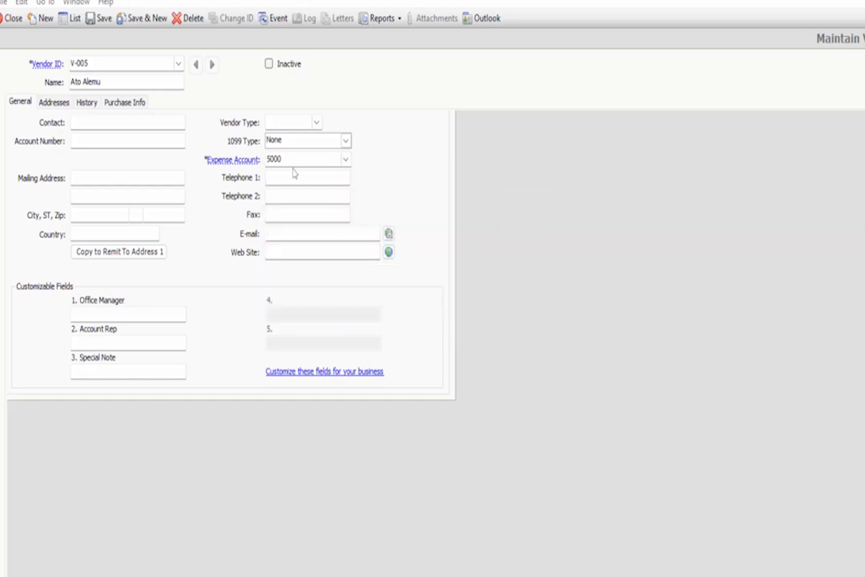
- Enter the vendor's account number, set the city to AA, and choose Ethiopia as the country
left_click(79, 142)
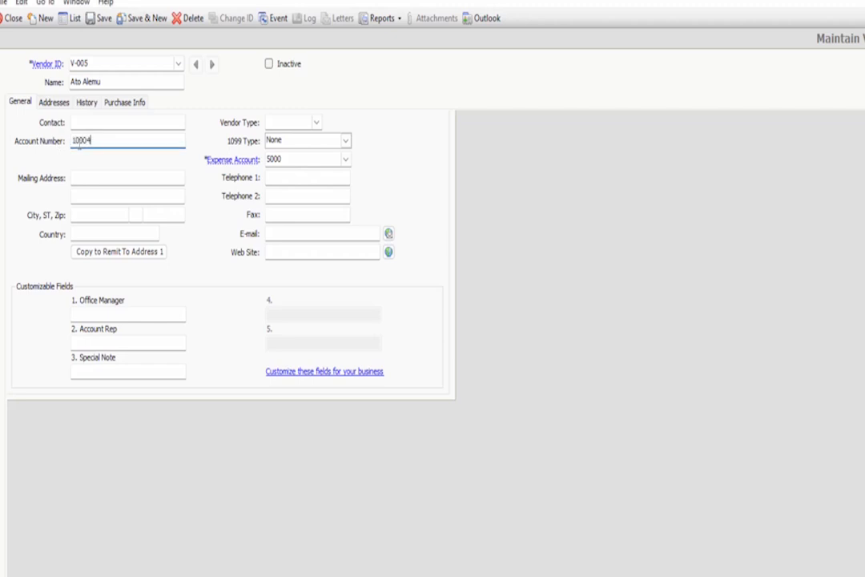
left_click(80, 212)
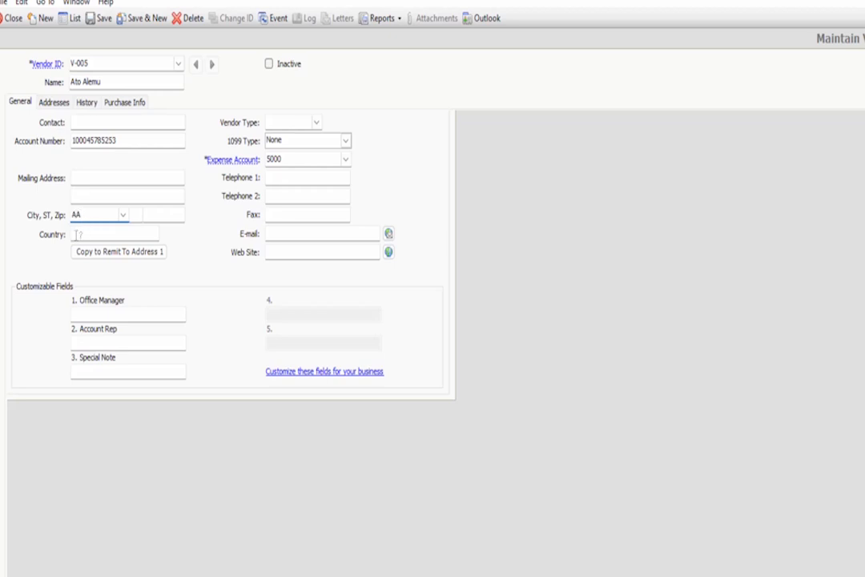
left_click(83, 235)
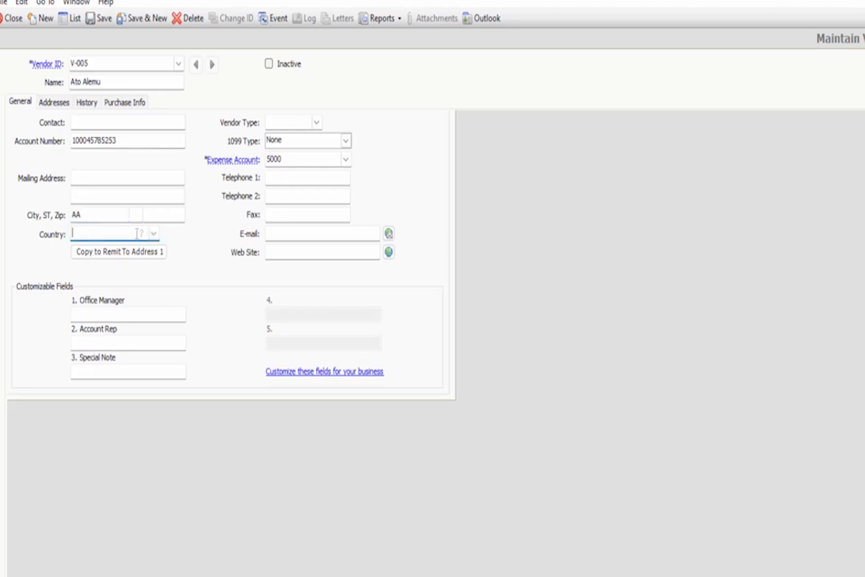
left_click(153, 234)
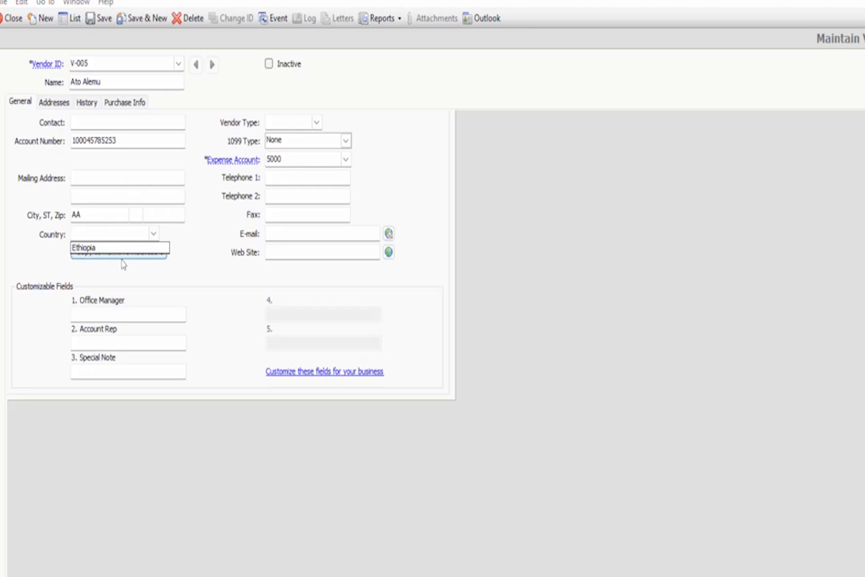
left_click(117, 249)
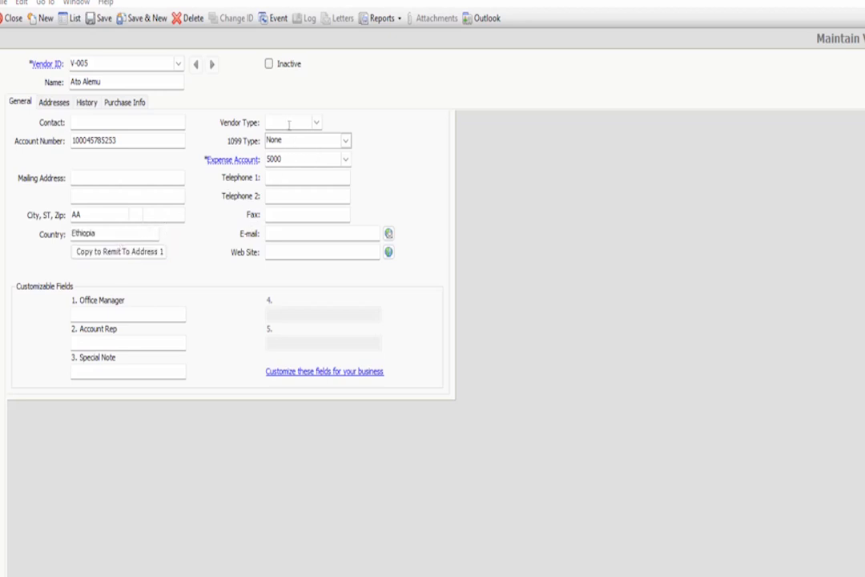
- Set the vendor type to Retailer
left_click(315, 122)
left_click(290, 139)
left_click(279, 122)
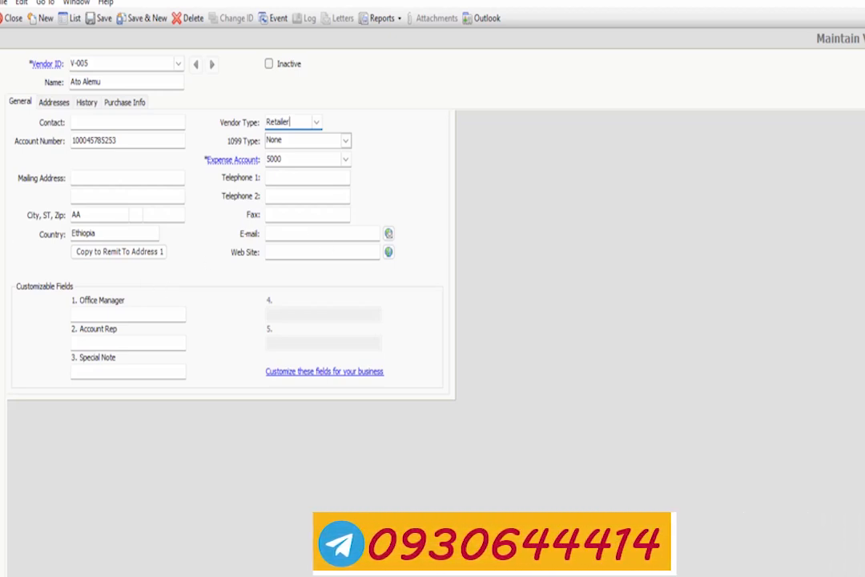
- Review the vendor's addresses and history, and save the record while starting a blank one
left_click(54, 102)
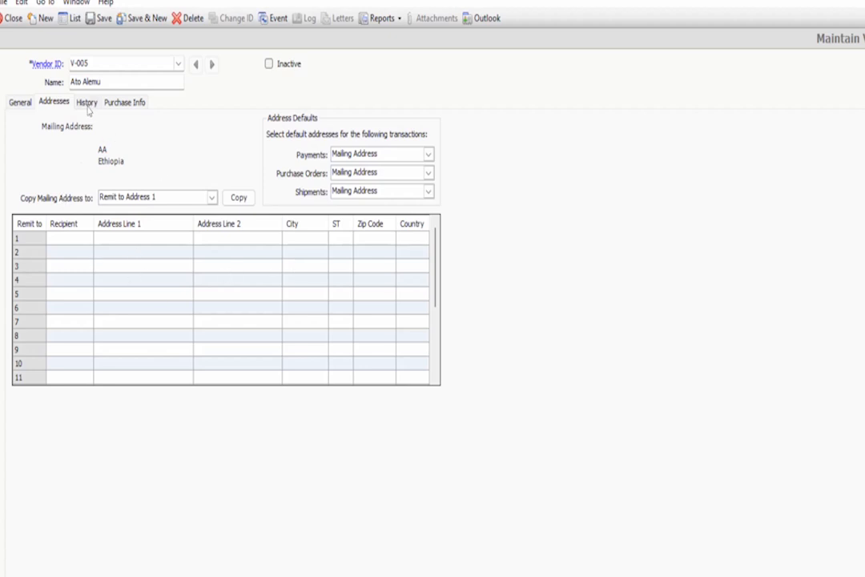
left_click(88, 107)
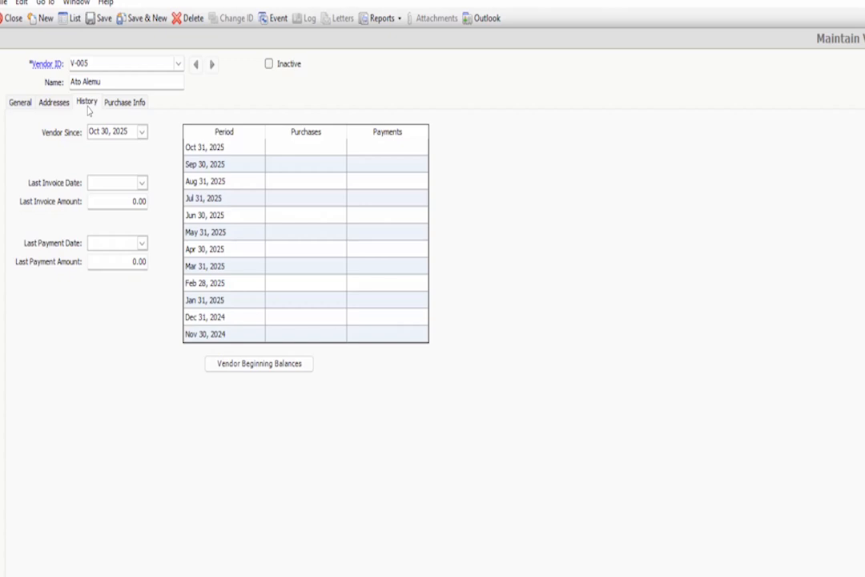
left_click(140, 20)
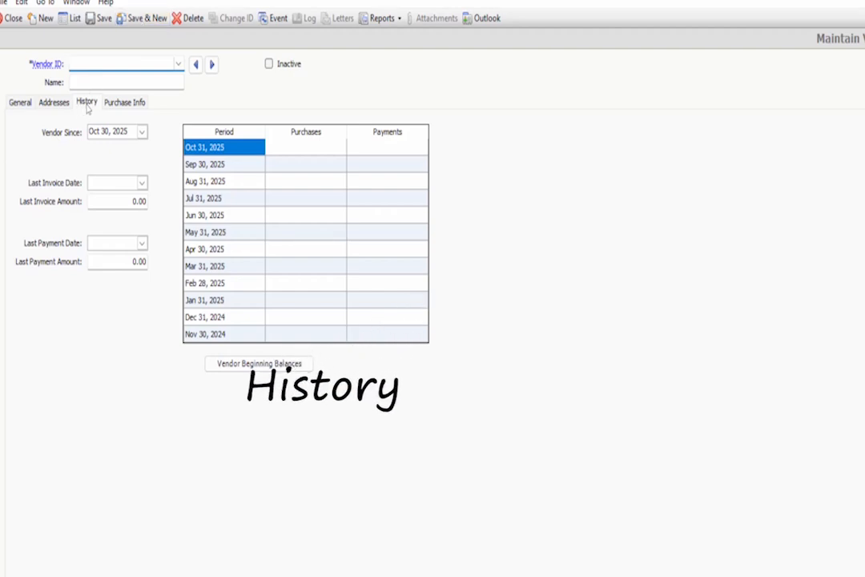
- Open the beginning balance entries for vendor V-005 and enter invoice number Pi-018 on the first line
left_click(271, 365)
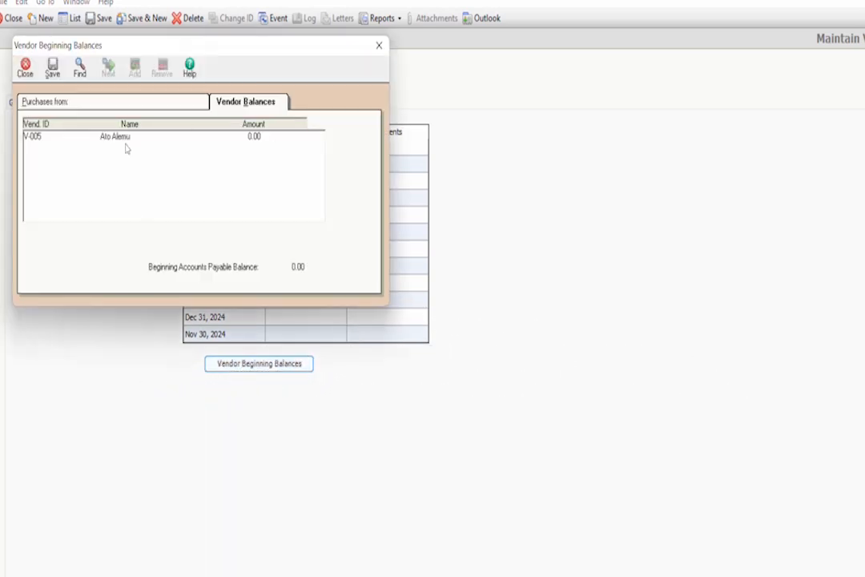
left_click(124, 138)
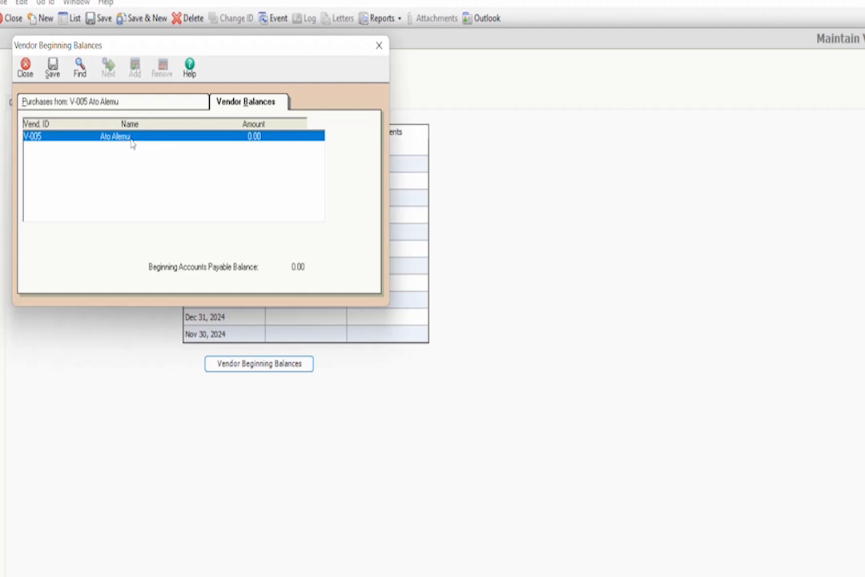
double_click(133, 142)
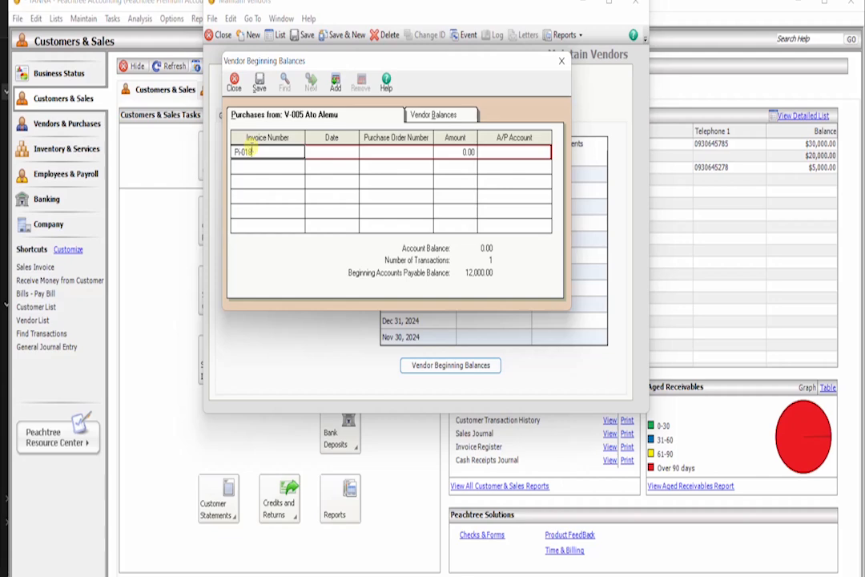
- Date the beginning balance invoice Dec 31, 2024 and set its amount to 12,000
left_click(329, 151)
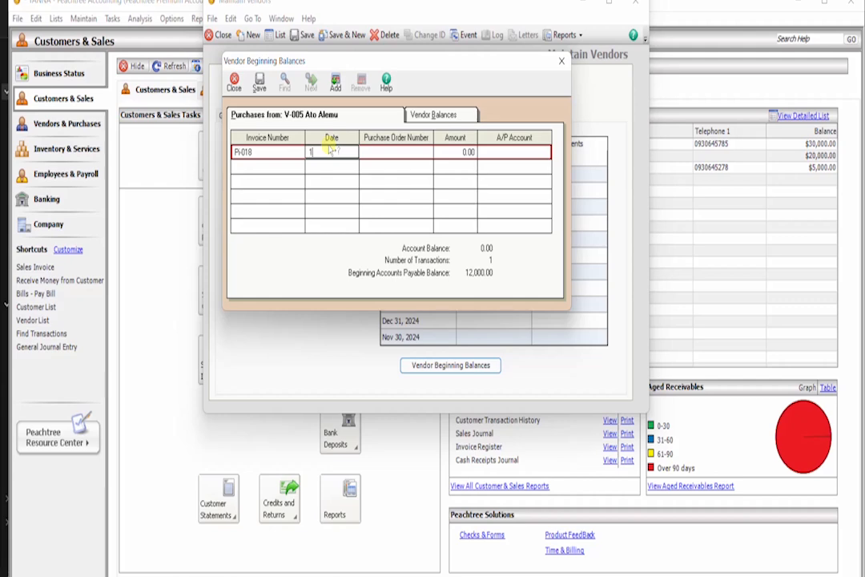
type("1/2024")
left_click(453, 153)
type("12000")
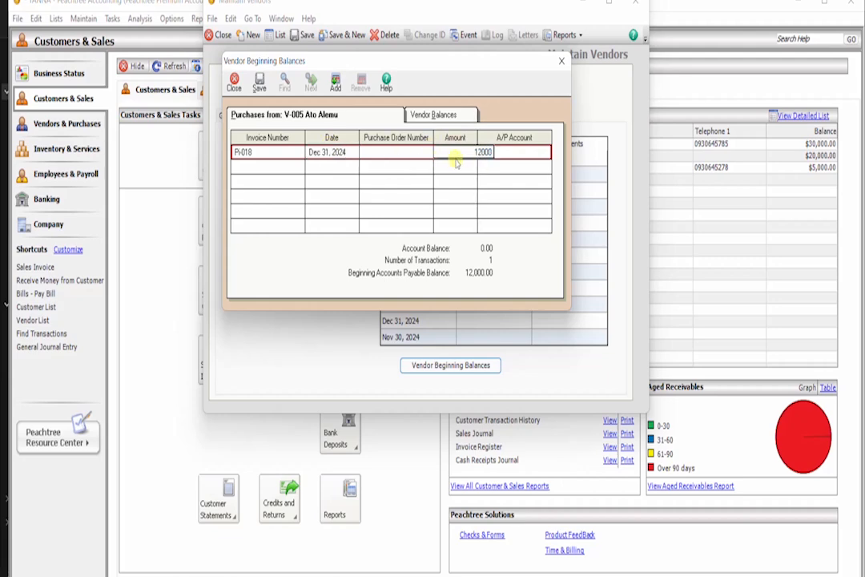
- Assign A/P account 2100, Accounts Payable, to the invoice line, and save and close the vendor beginning balances
left_click(522, 151)
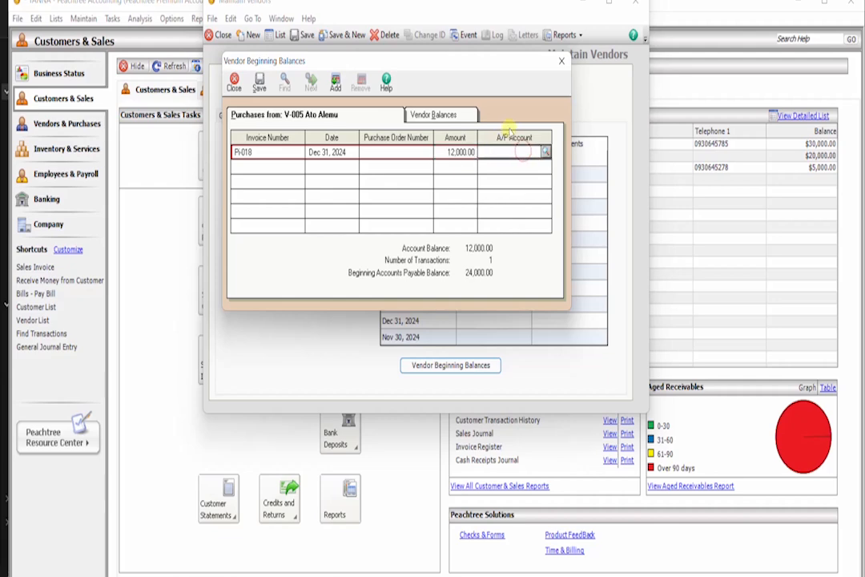
left_click(545, 151)
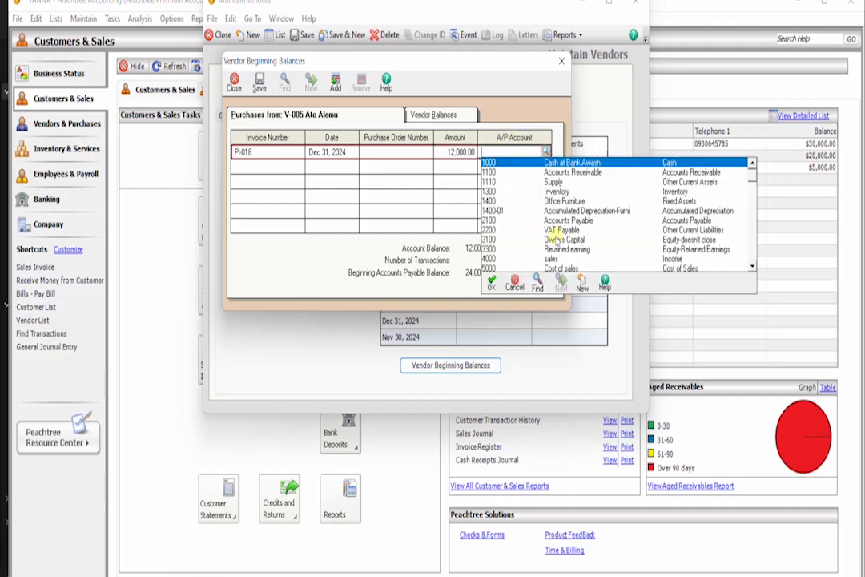
double_click(561, 220)
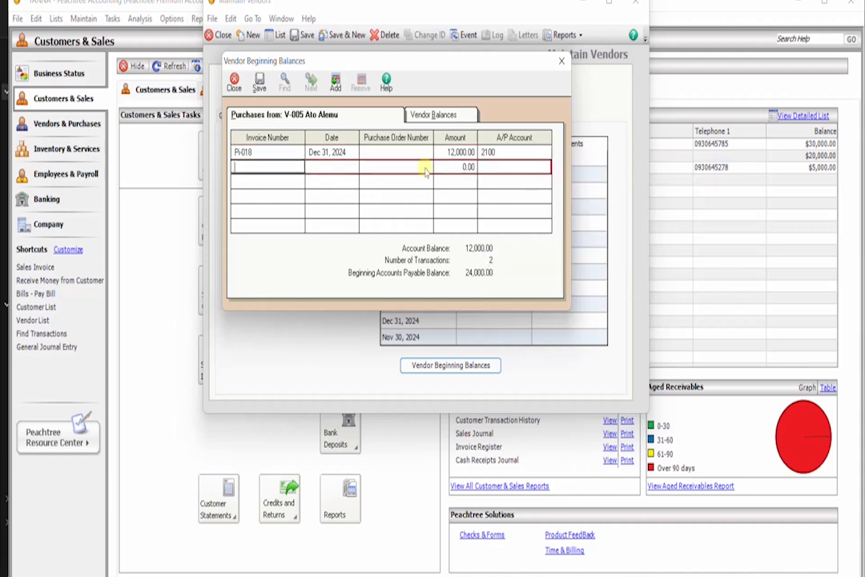
left_click(263, 79)
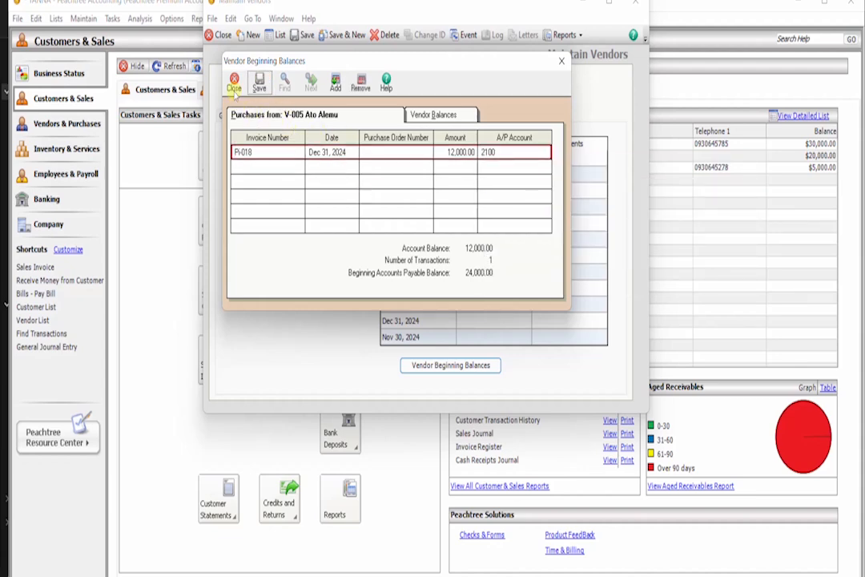
left_click(234, 84)
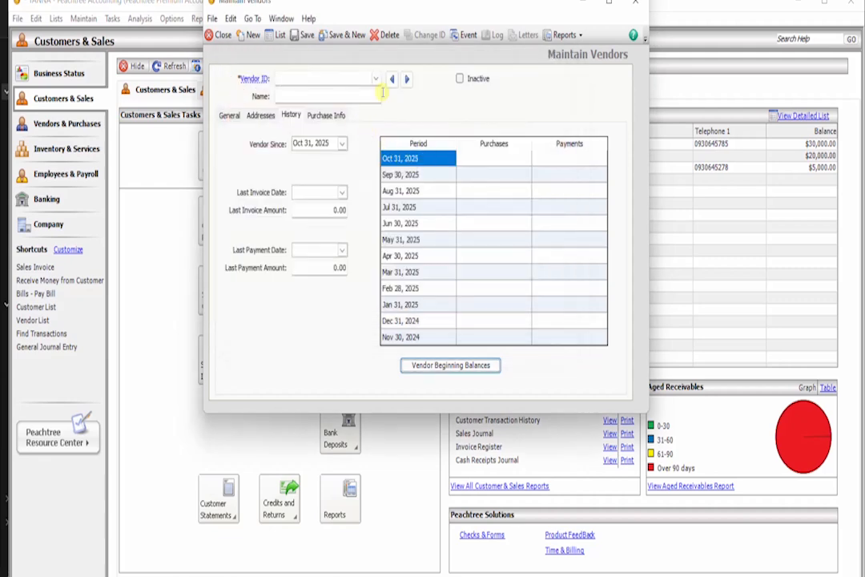
- Bring up vendor V-005's history, mark the vendor as inactive, and clear the inactive mark again
left_click(405, 80)
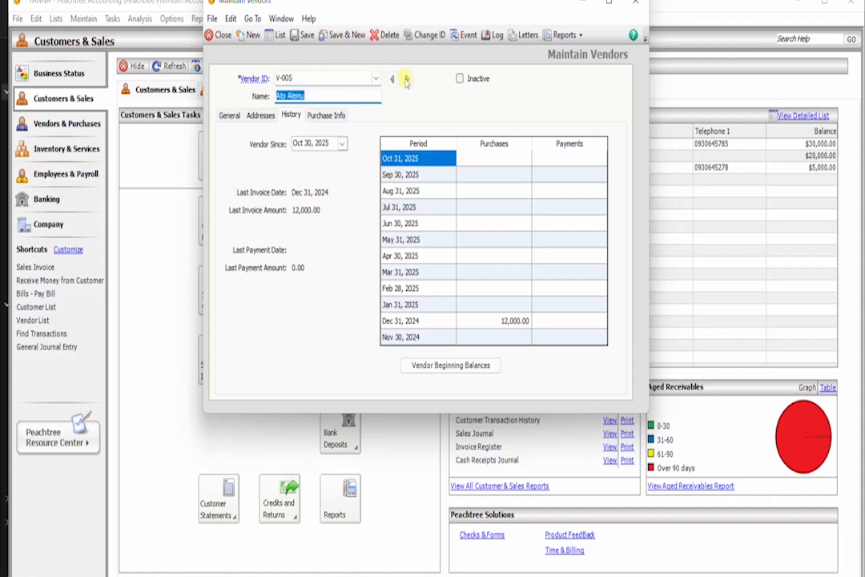
left_click(459, 78)
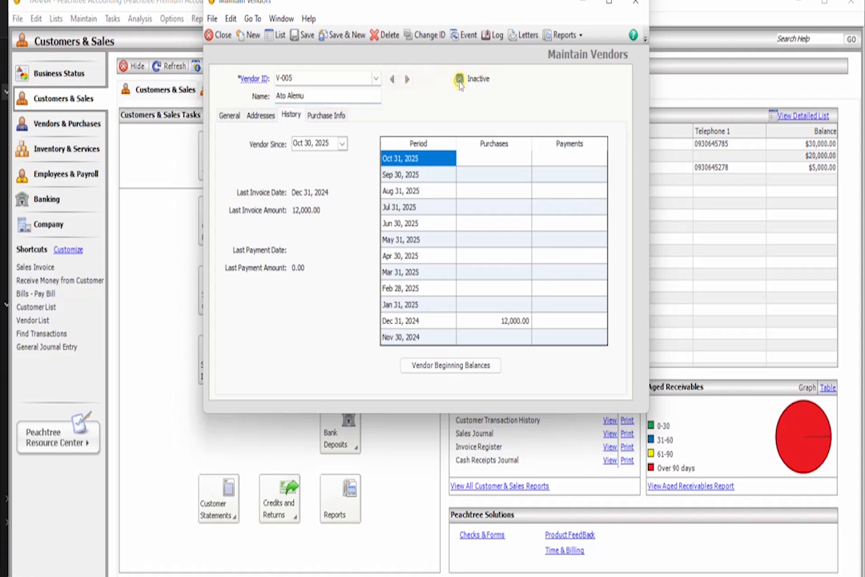
left_click(461, 79)
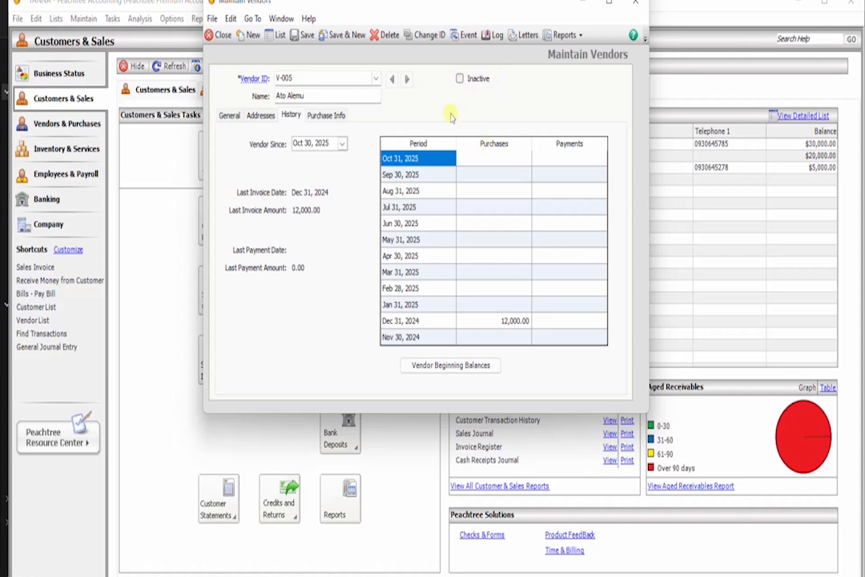